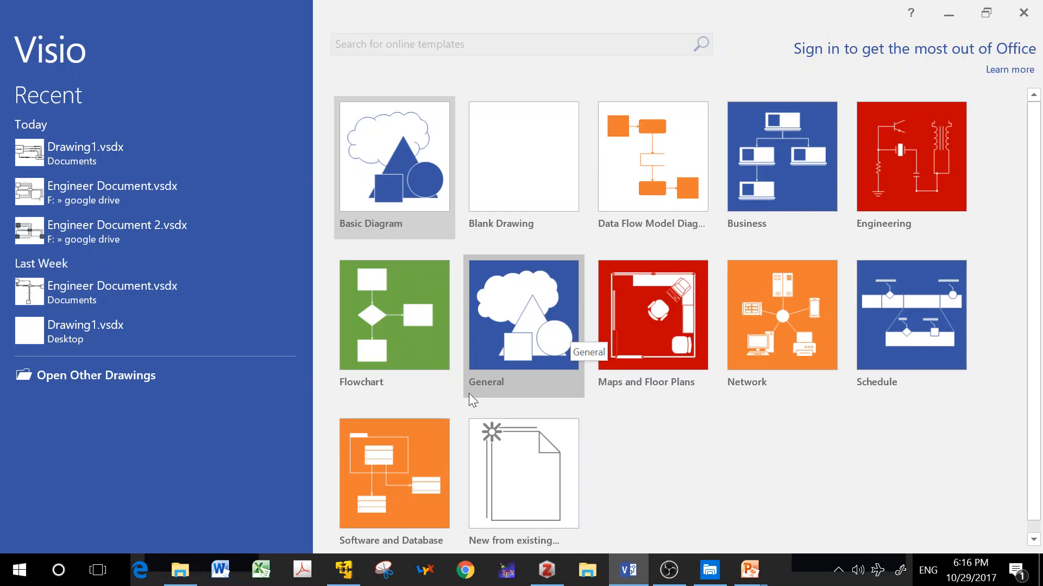
- Create a new drawing in US units from the Data Flow Model Diagram template in the Software and Database category
{"action": "left_click", "coordinate": [408, 508]}
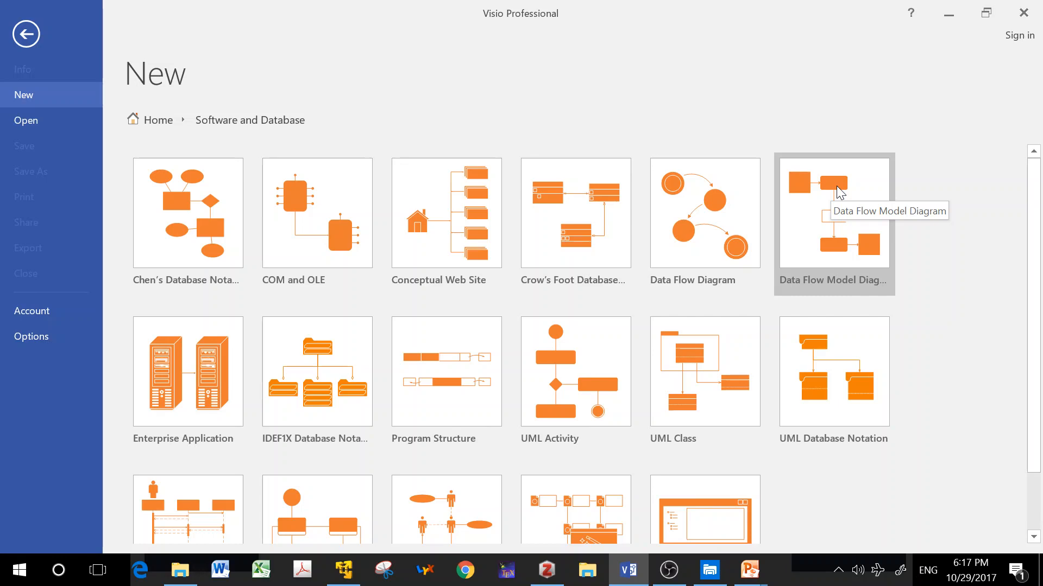
{"action": "left_click", "coordinate": [814, 212]}
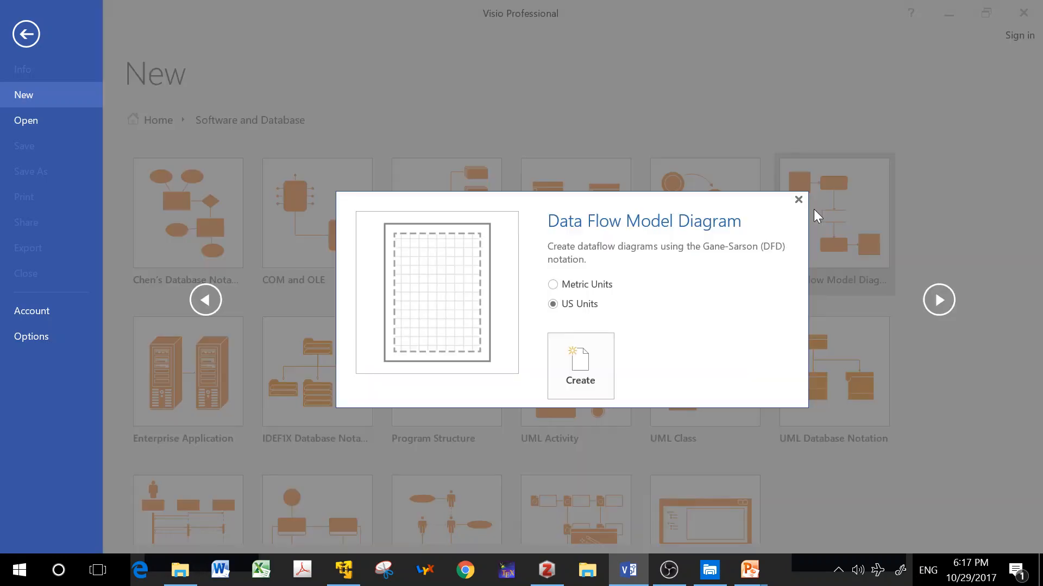
{"action": "left_click", "coordinate": [584, 351]}
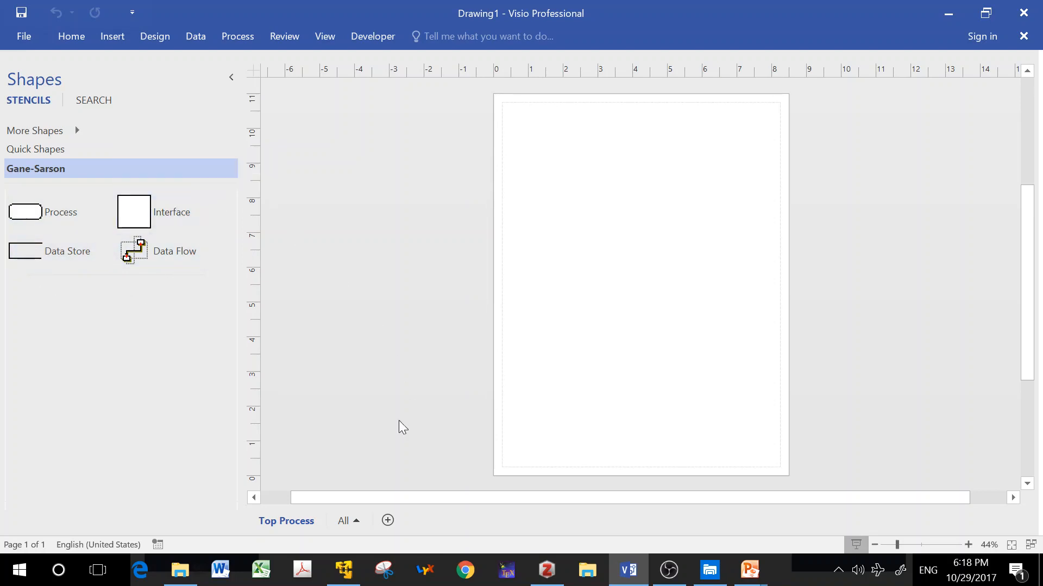
- Rename the Top Process page as Context
{"action": "right_click", "coordinate": [297, 530]}
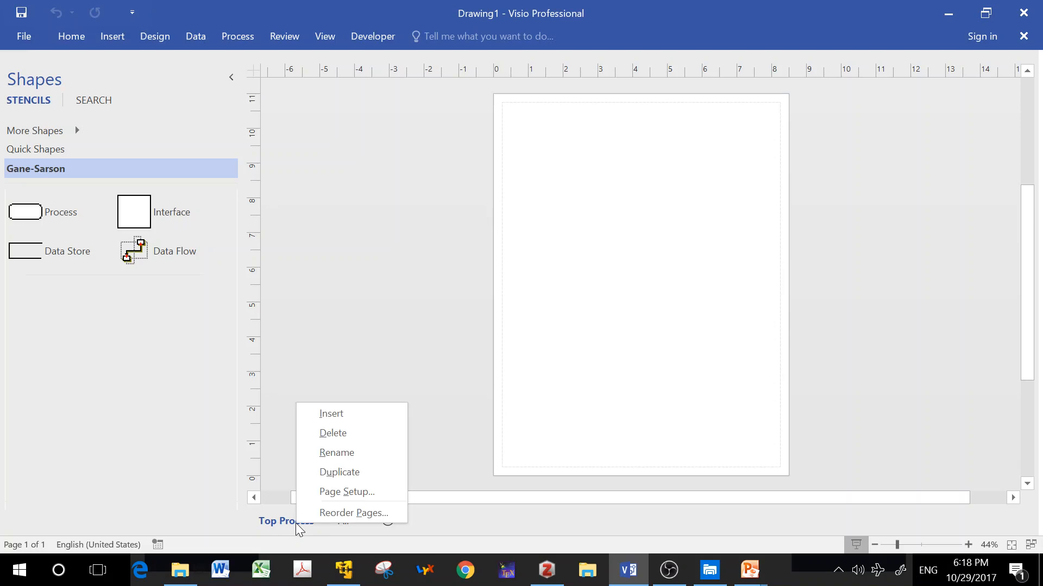
{"action": "left_click", "coordinate": [367, 453]}
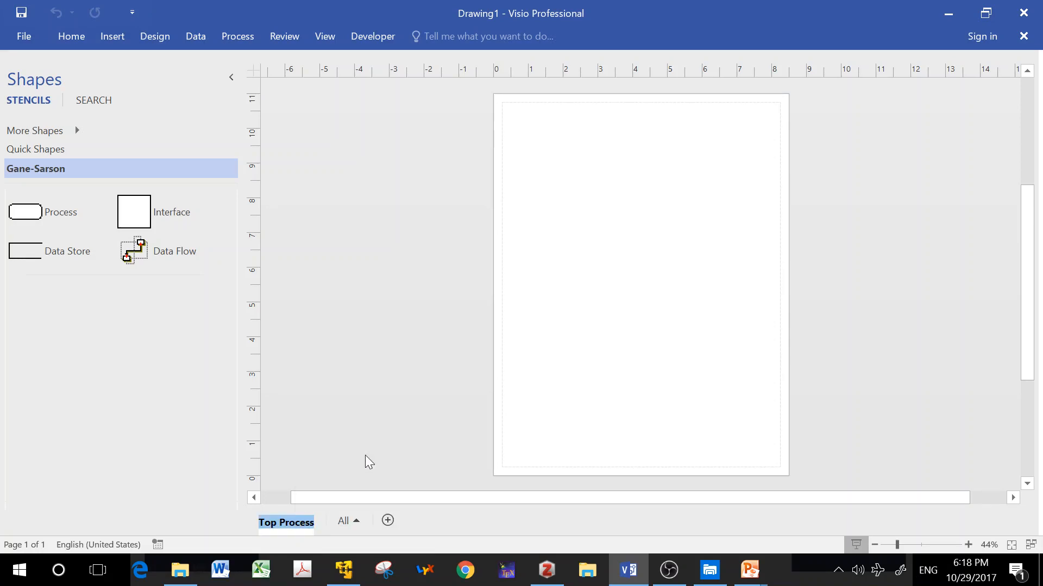
{"action": "type", "text": "Cont"}
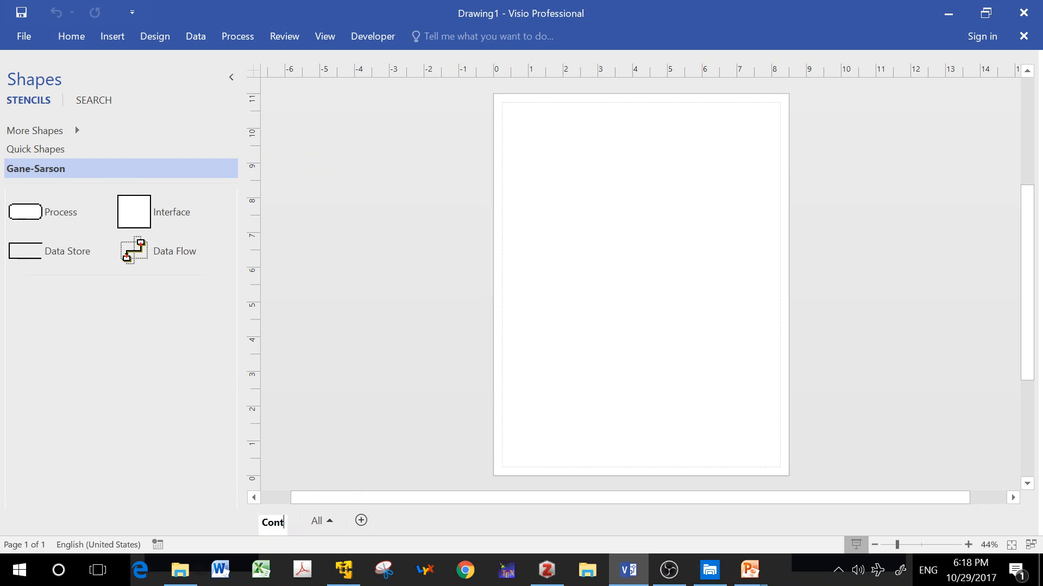
{"action": "type", "text": "ext"}
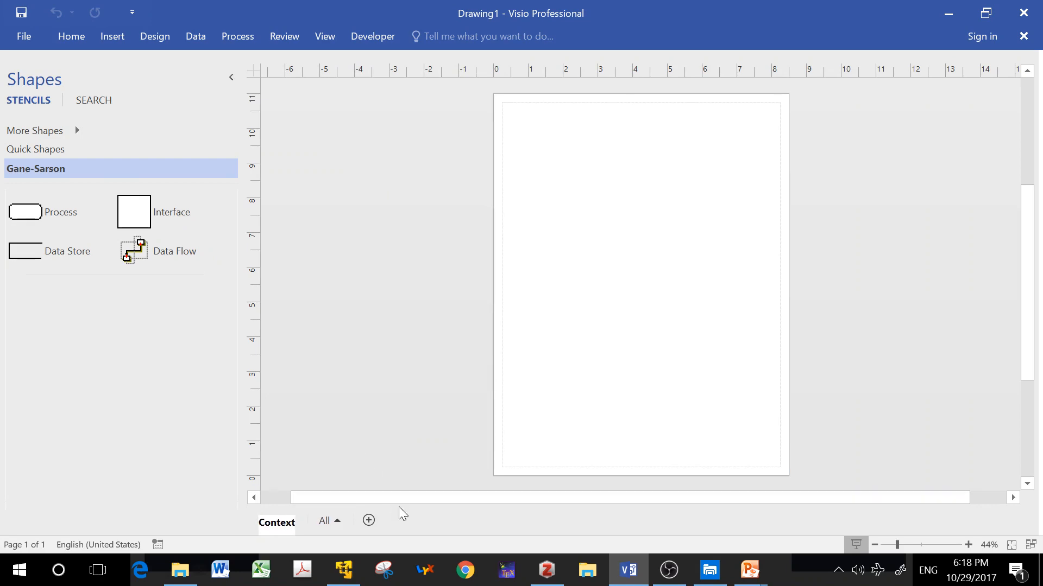
- Add a second page to the drawing and name it Level-0
{"action": "left_click", "coordinate": [370, 521]}
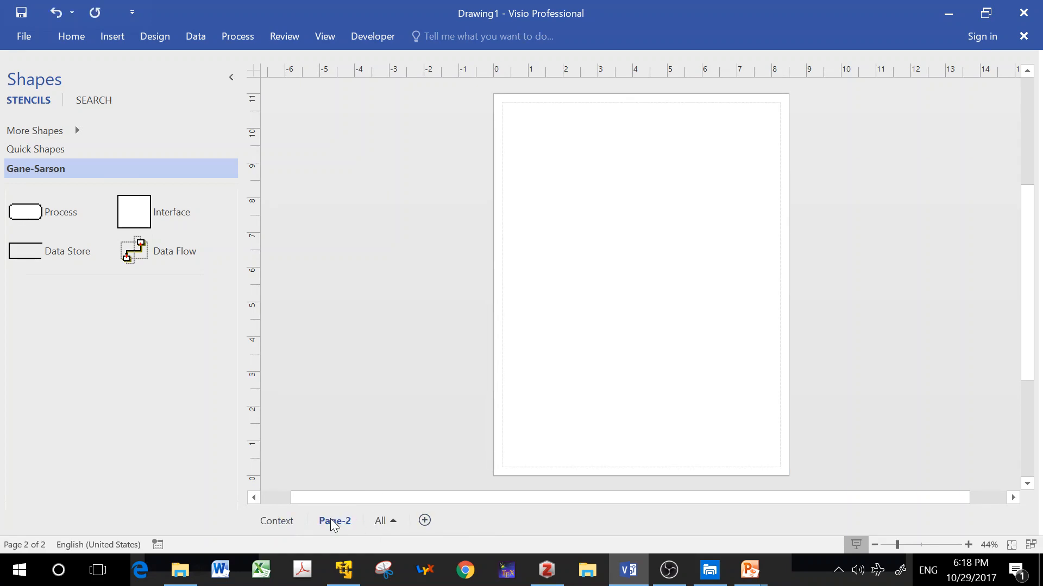
{"action": "right_click", "coordinate": [331, 522]}
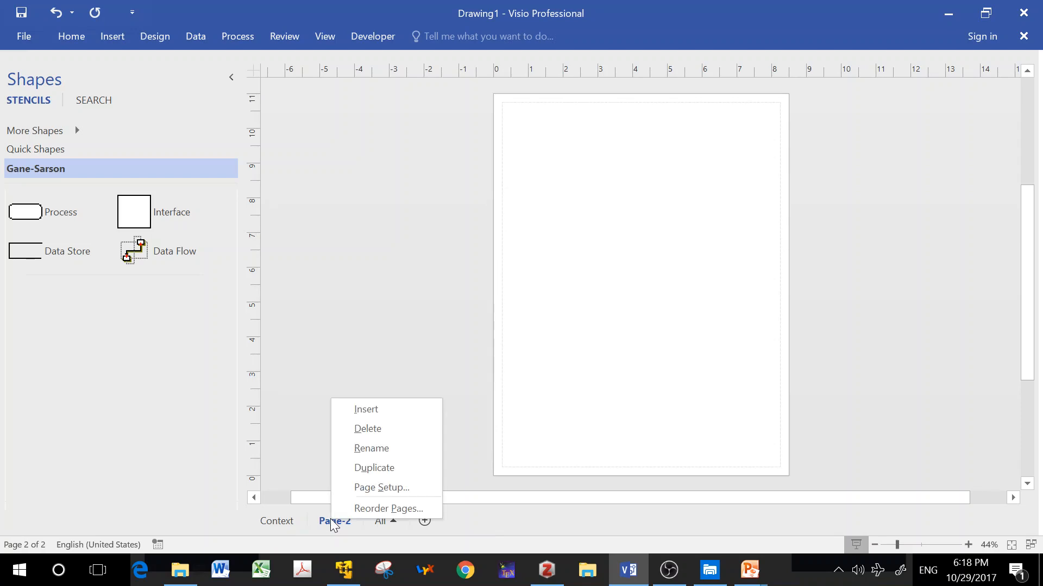
{"action": "left_click", "coordinate": [411, 459]}
{"action": "type", "text": "Le"}
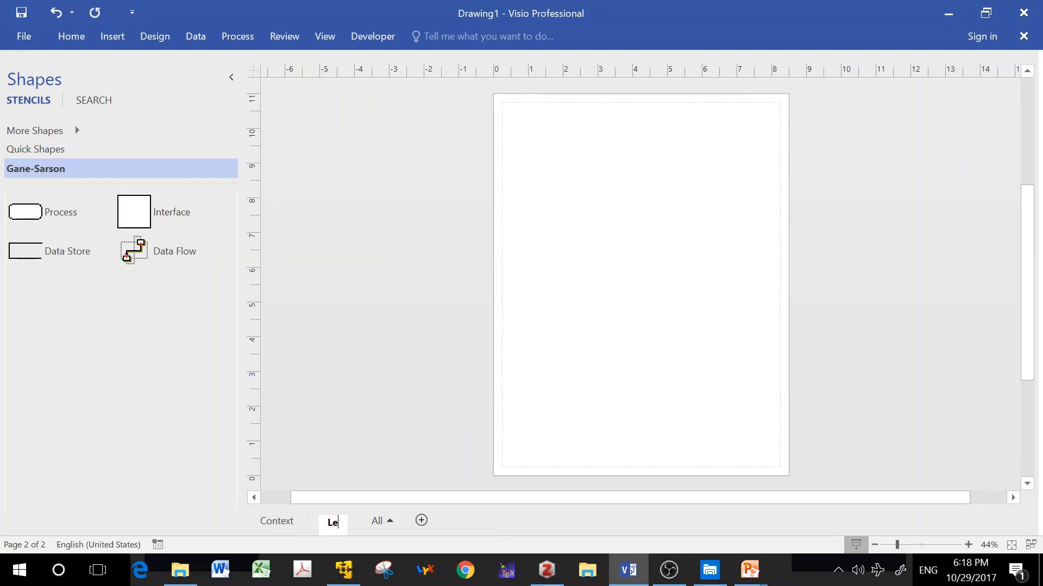
{"action": "type", "text": "vel-0"}
{"action": "left_click", "coordinate": [365, 329]}
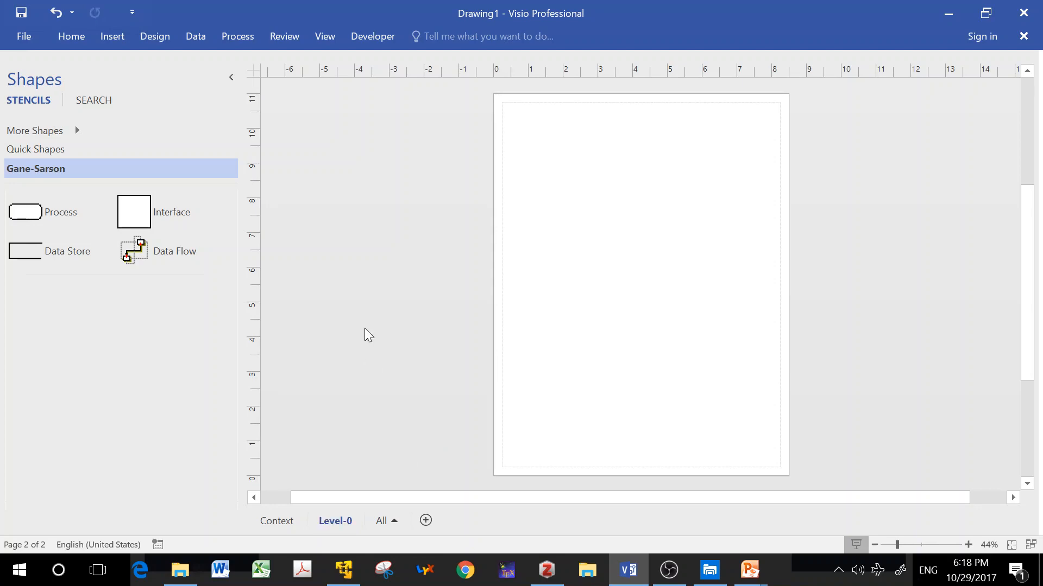
- Set the orientation of the Context page to Landscape
{"action": "left_click", "coordinate": [277, 522]}
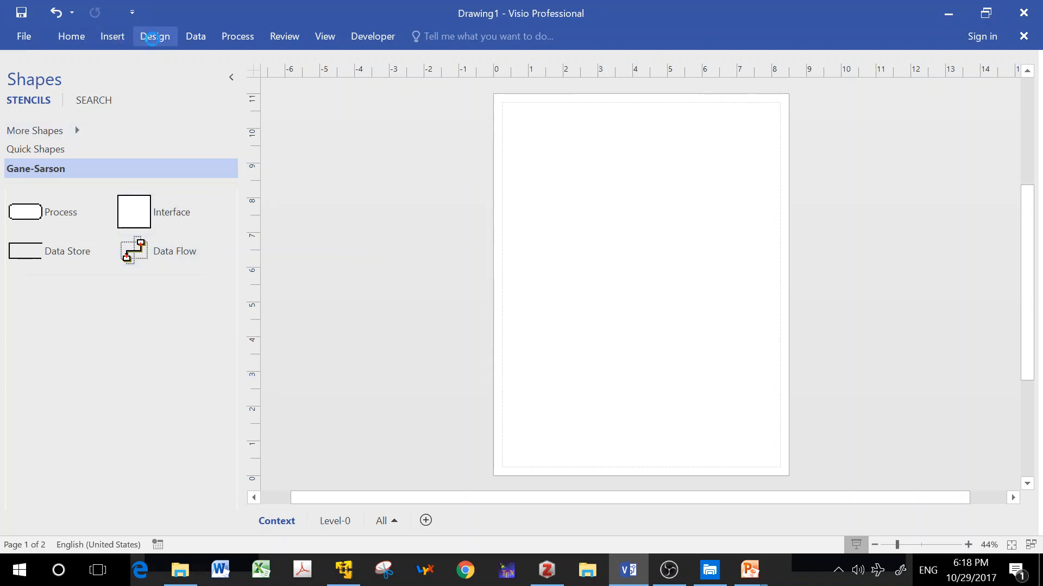
{"action": "left_click", "coordinate": [152, 38]}
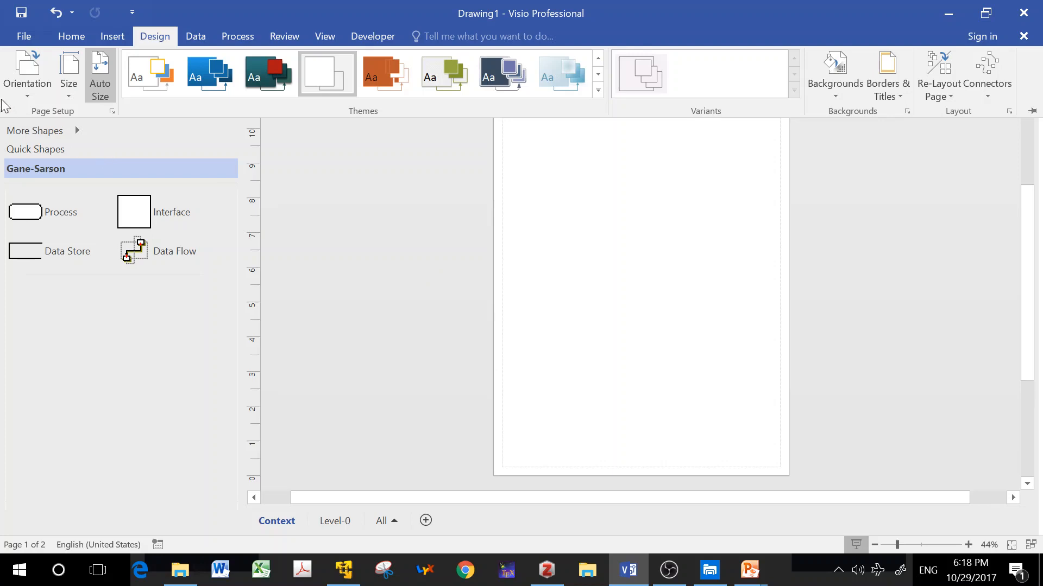
{"action": "left_click", "coordinate": [19, 96]}
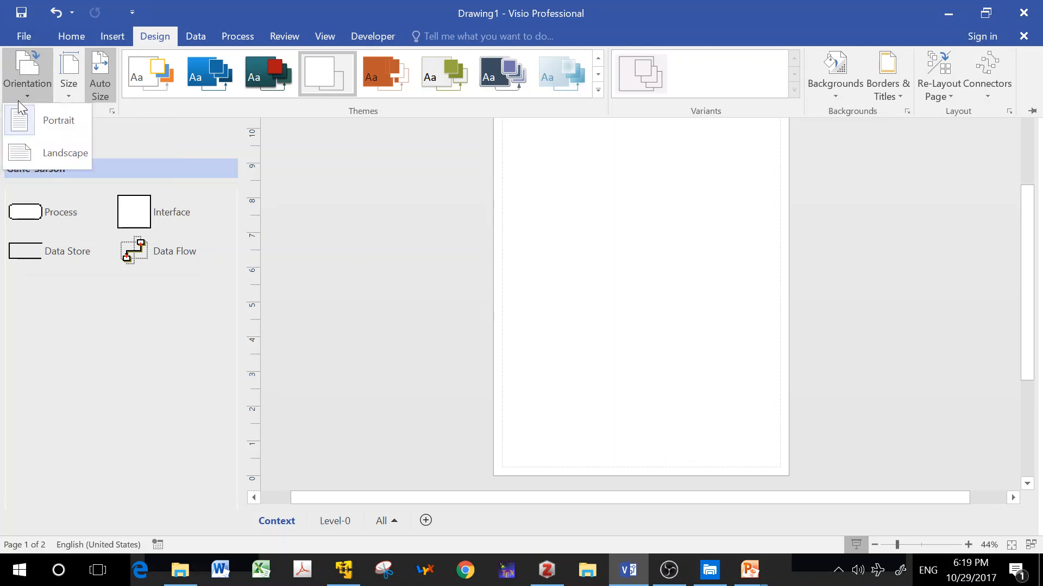
{"action": "left_click", "coordinate": [52, 152]}
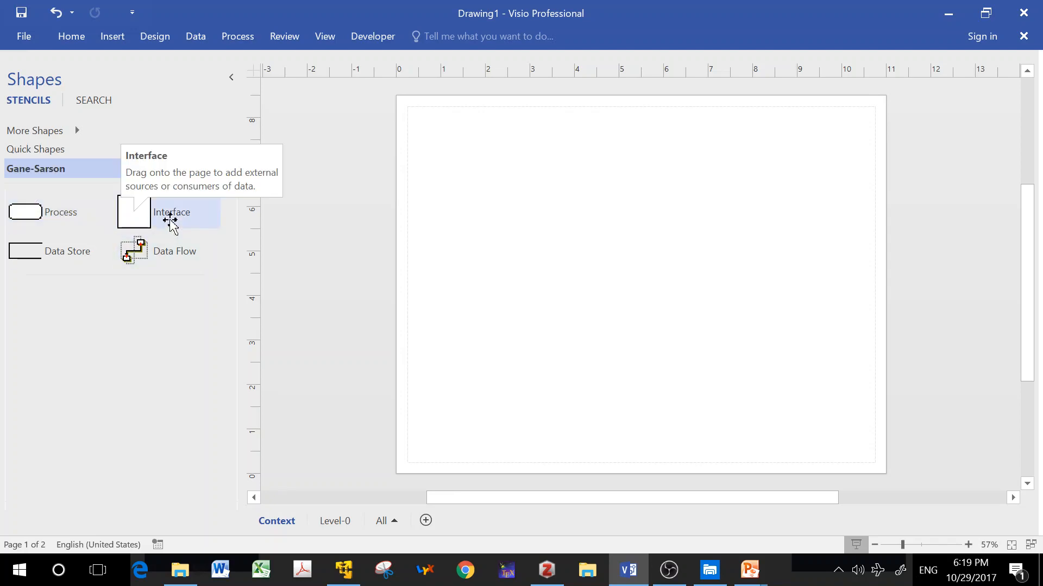
- Place a Process shape near the centre of the Context page and an Interface shape near the page's upper-left corner
{"action": "left_click_drag", "start_coordinate": [47, 212], "coordinate": [640, 239]}
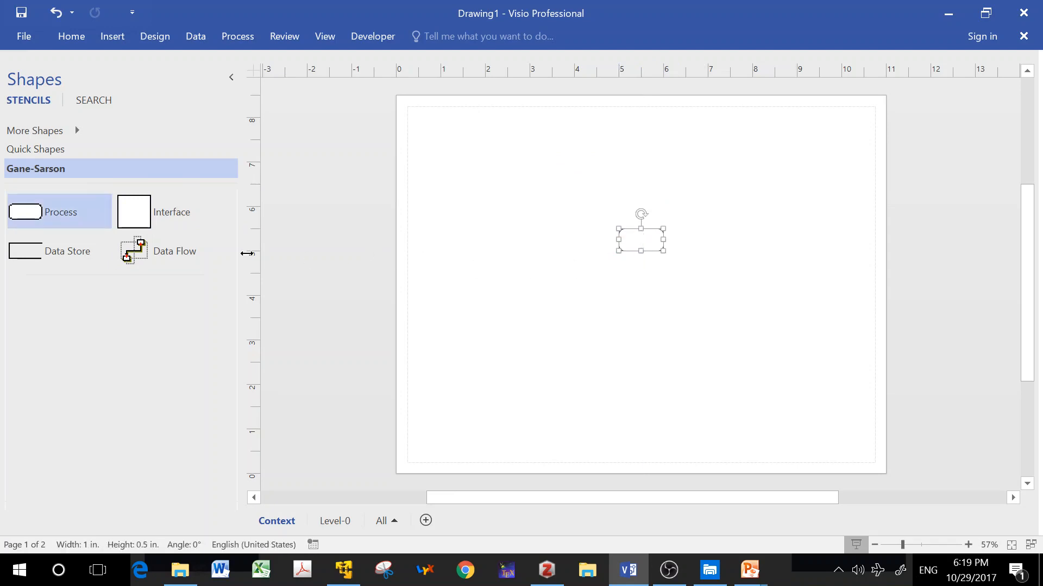
{"action": "left_click_drag", "start_coordinate": [450, 231], "coordinate": [471, 149]}
{"action": "left_click", "coordinate": [507, 253]}
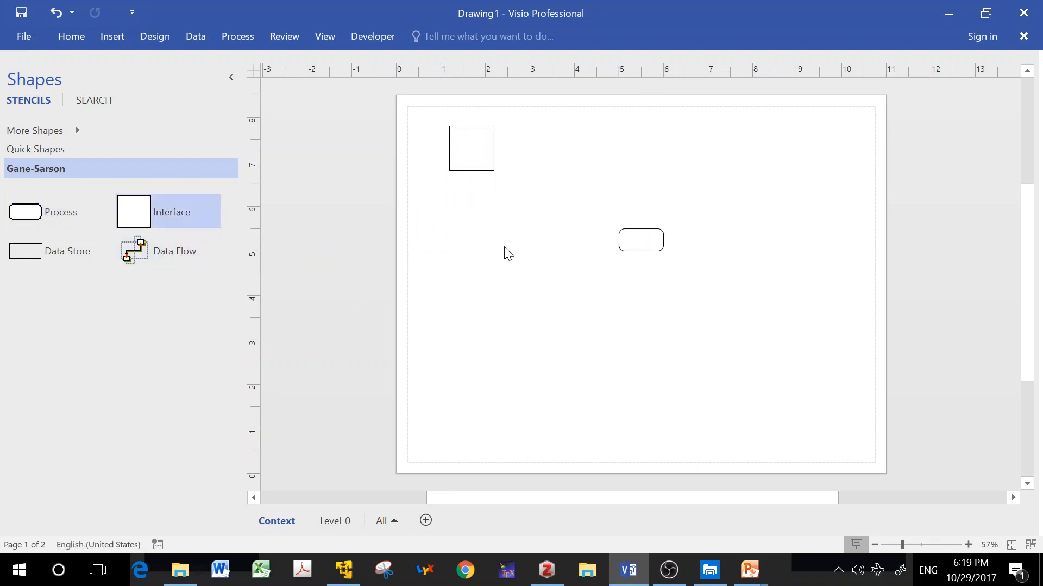
- Label the Process shape "0 System"
{"action": "left_click", "coordinate": [639, 237]}
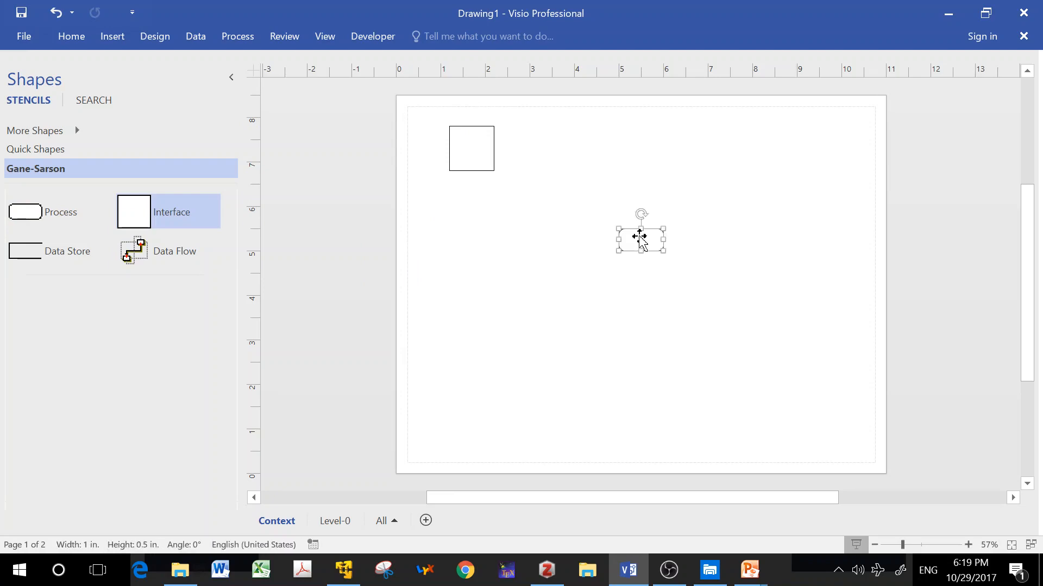
{"action": "double_click", "coordinate": [640, 239]}
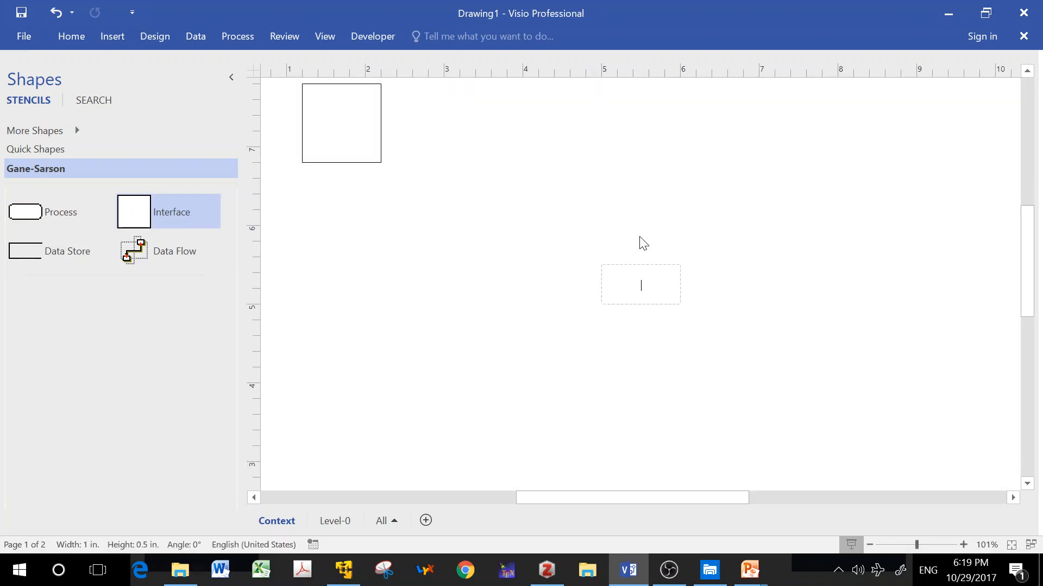
{"action": "type", "text": "0 Syse"}
{"action": "key", "text": "BackSpace"}
{"action": "type", "text": "tem"}
{"action": "left_click", "coordinate": [844, 297]}
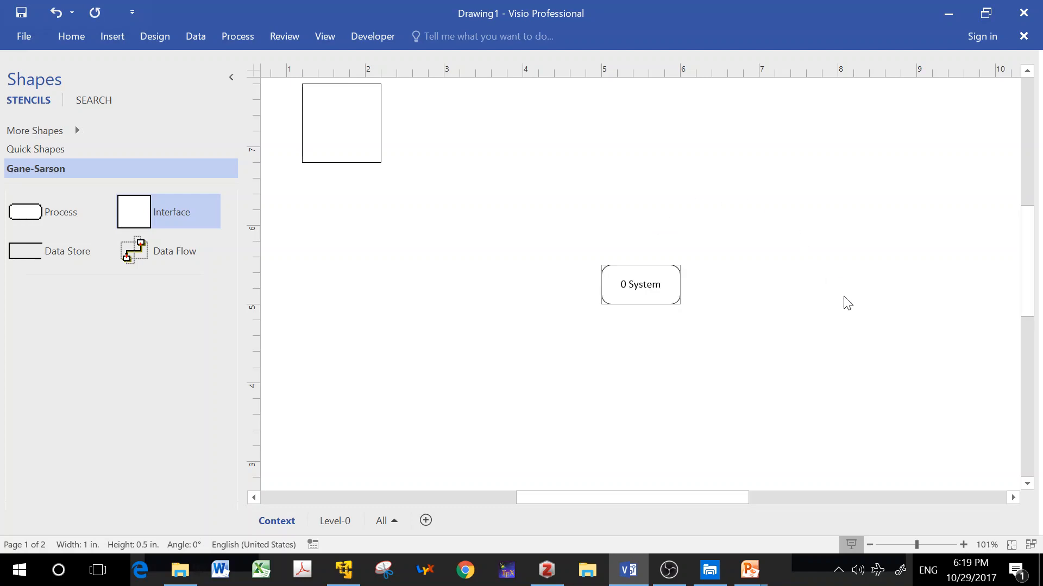
- Label the Interface shape "CUSTOMER"
{"action": "left_click", "coordinate": [964, 546]}
{"action": "left_click", "coordinate": [964, 545]}
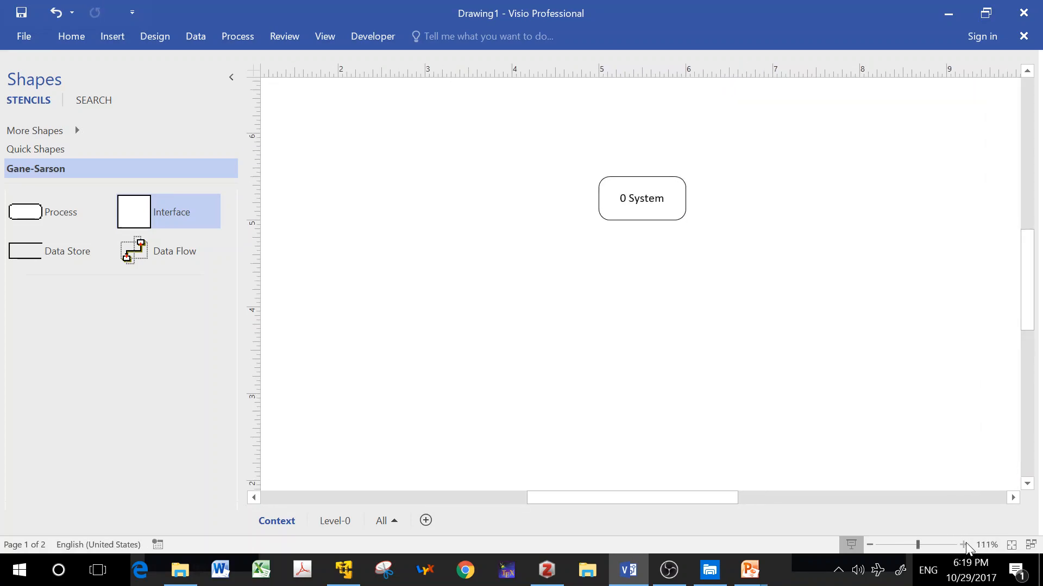
{"action": "left_click", "coordinate": [965, 545]}
{"action": "left_click", "coordinate": [964, 545]}
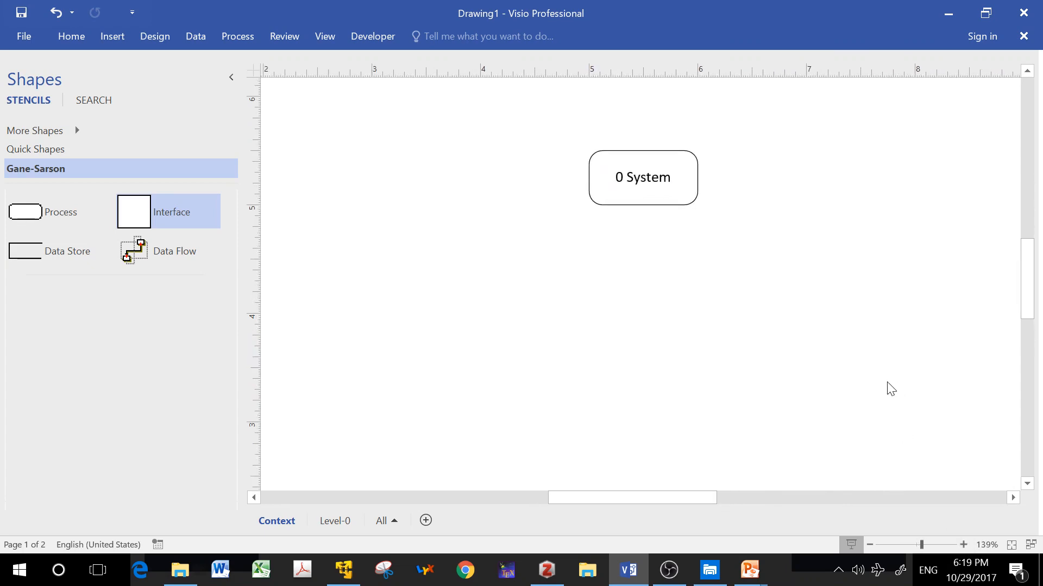
{"action": "left_click_drag", "start_coordinate": [1031, 304], "coordinate": [1034, 265]}
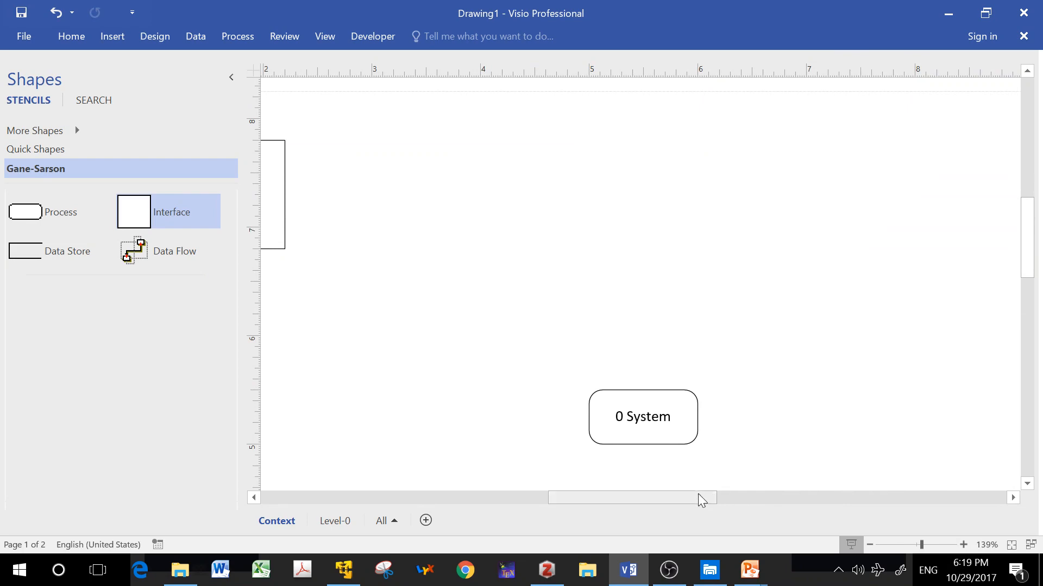
{"action": "left_click_drag", "start_coordinate": [701, 497], "coordinate": [659, 506]}
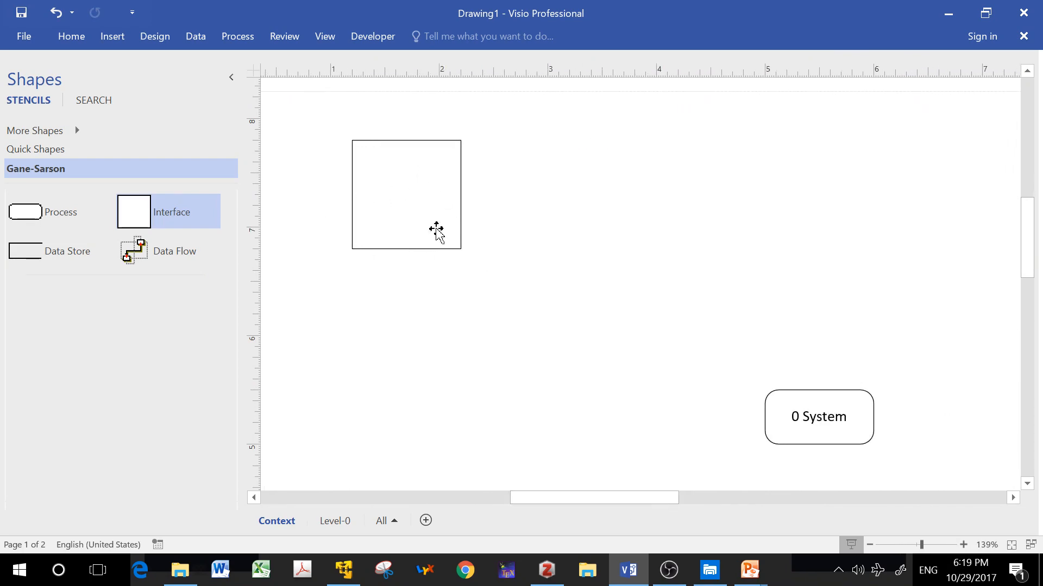
{"action": "double_click", "coordinate": [395, 212]}
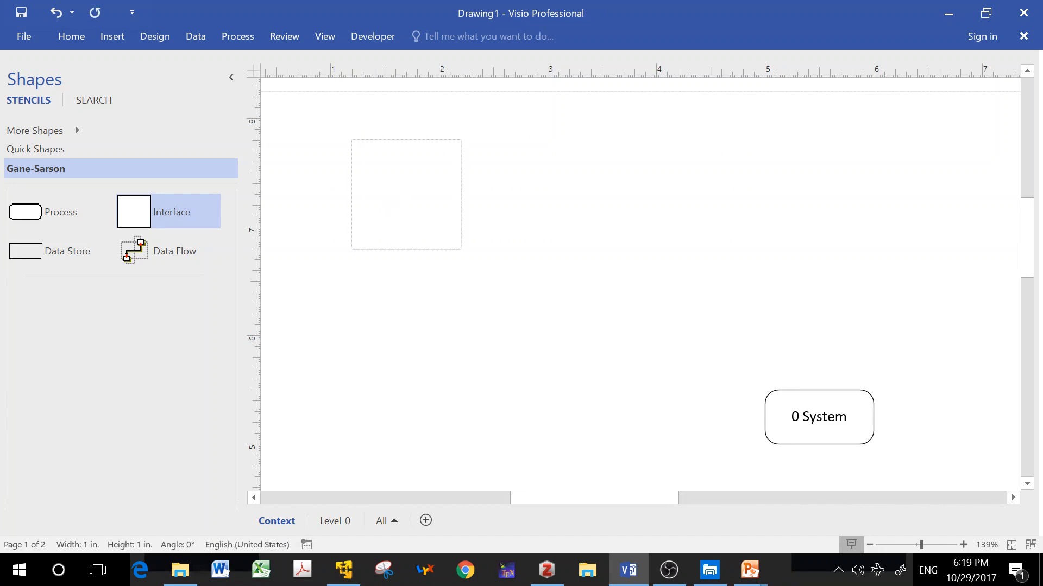
{"action": "type", "text": "CUSTOMER"}
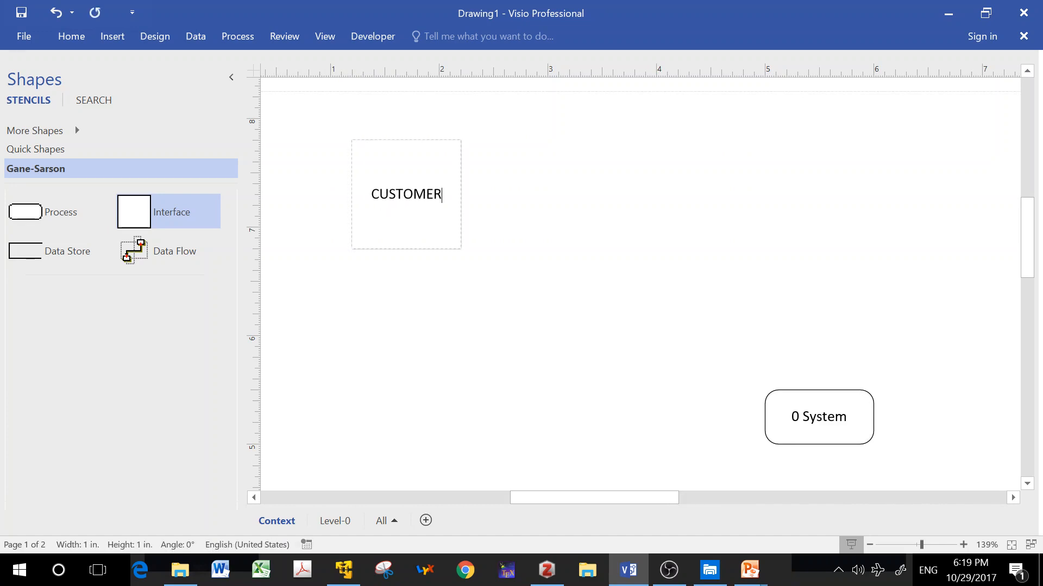
{"action": "left_click", "coordinate": [393, 331]}
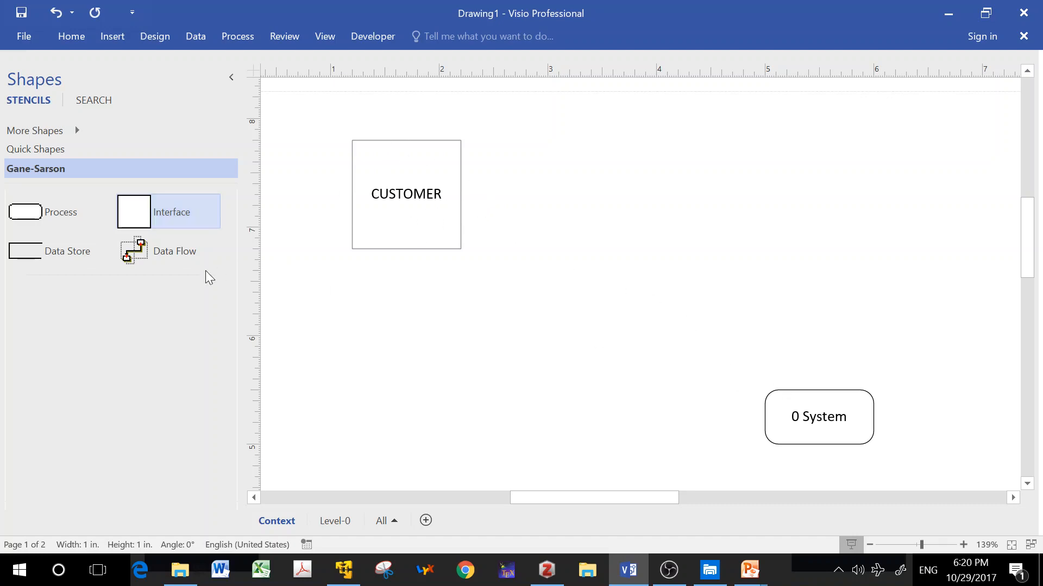
- Add a Data Flow connector below the CUSTOMER interface and glue its start to the CUSTOMER shape
{"action": "left_click_drag", "start_coordinate": [158, 252], "coordinate": [492, 328]}
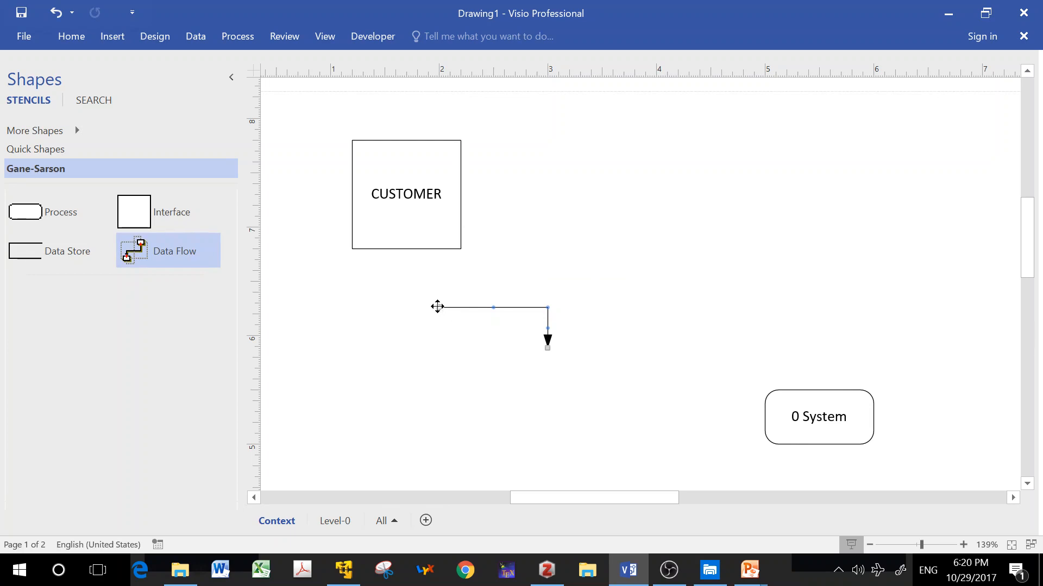
{"action": "left_click_drag", "start_coordinate": [437, 307], "coordinate": [397, 215]}
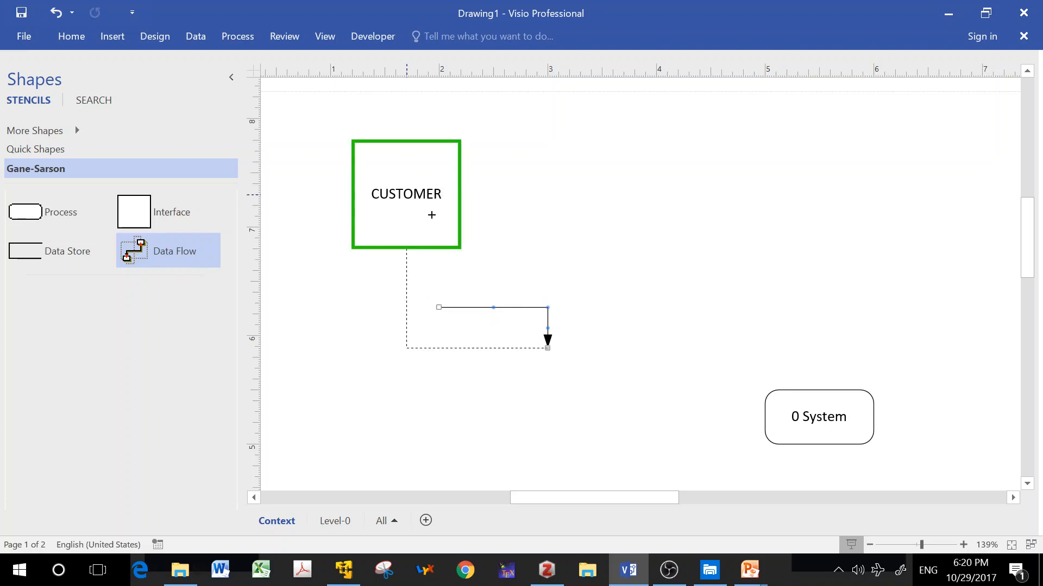
{"action": "left_click_drag", "start_coordinate": [460, 174], "coordinate": [384, 183]}
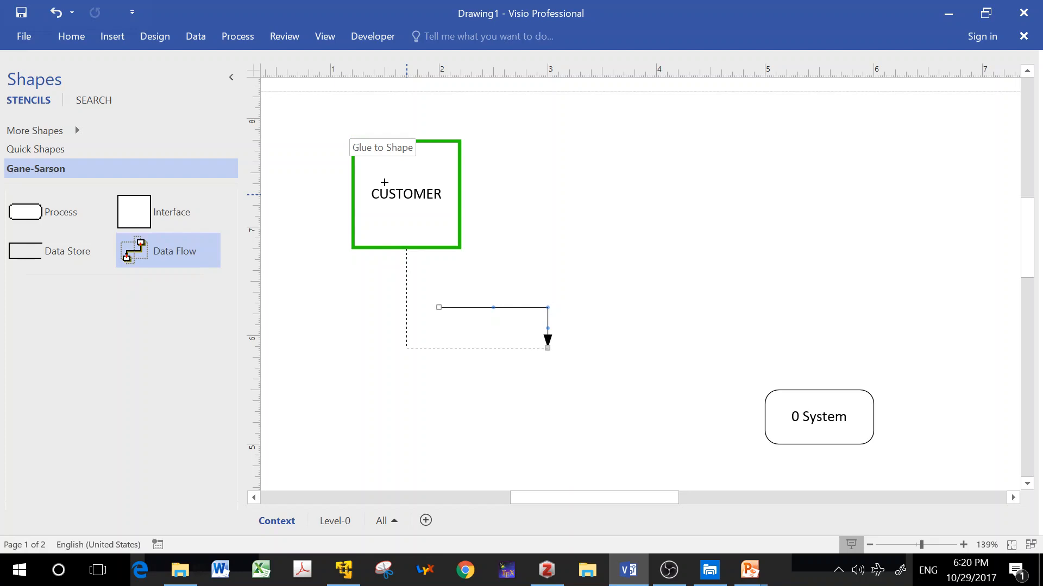
{"action": "left_click_drag", "start_coordinate": [384, 183], "coordinate": [384, 182]}
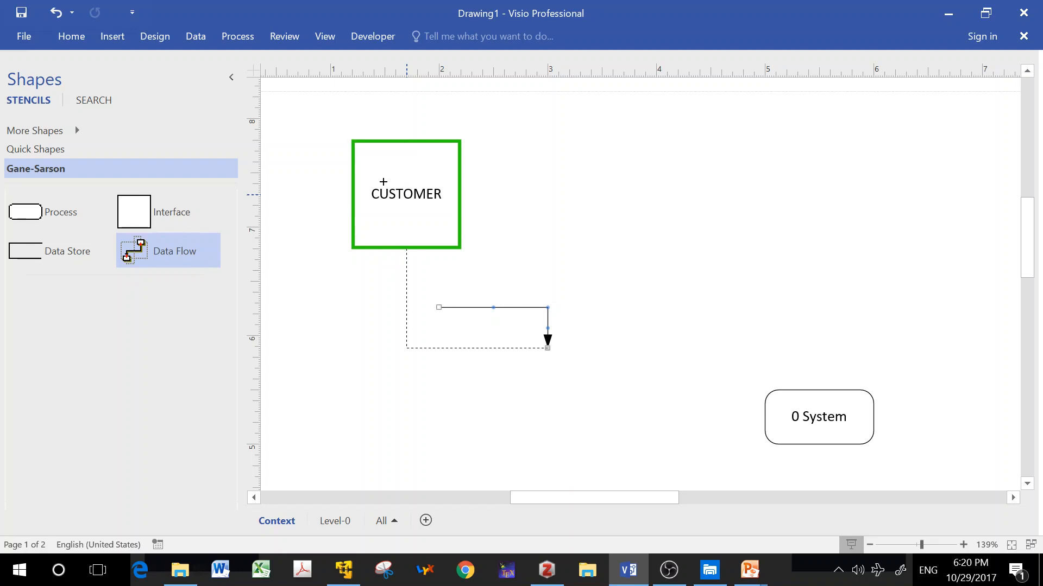
{"action": "left_click_drag", "start_coordinate": [383, 183], "coordinate": [383, 182]}
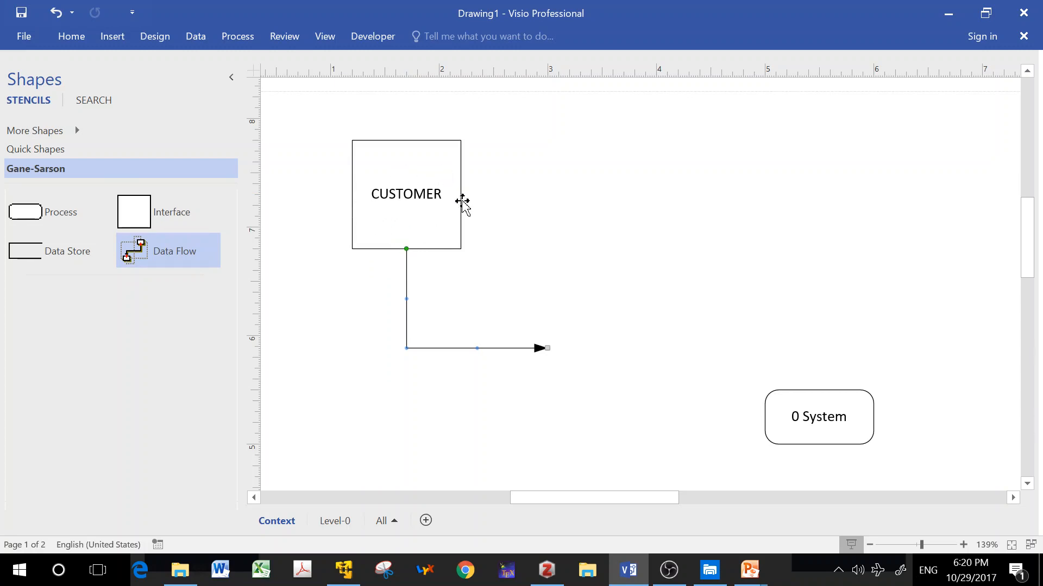
{"action": "mouse_move", "coordinate": [379, 211]}
{"action": "left_mouse_down"}
{"action": "mouse_move", "coordinate": [510, 196]}
{"action": "mouse_move", "coordinate": [570, 214]}
{"action": "mouse_move", "coordinate": [431, 203]}
{"action": "mouse_move", "coordinate": [378, 215]}
{"action": "left_mouse_up"}
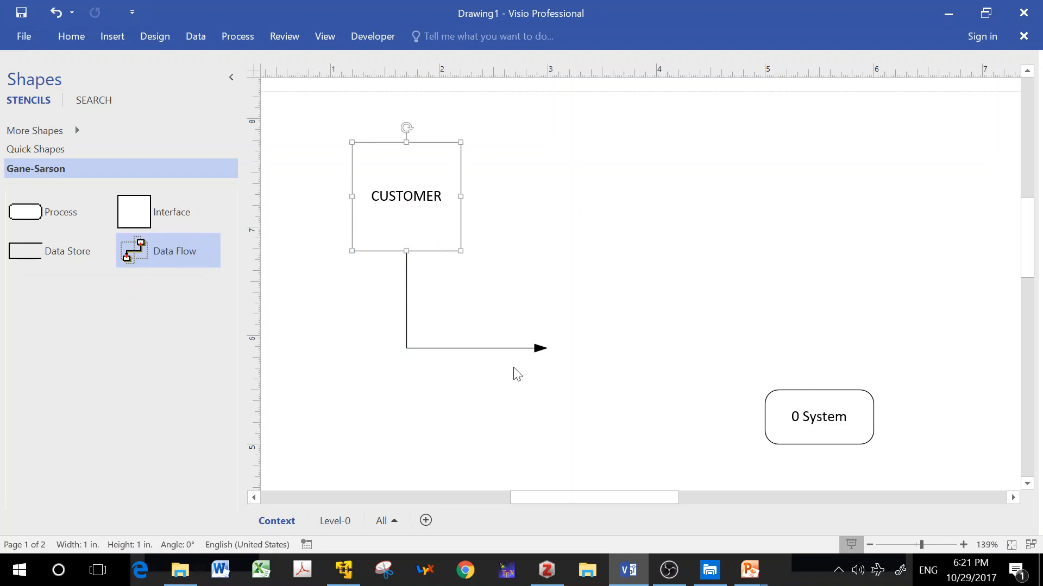
- Glue the arrow end of the data flow to the 0 System process
{"action": "left_click", "coordinate": [544, 349]}
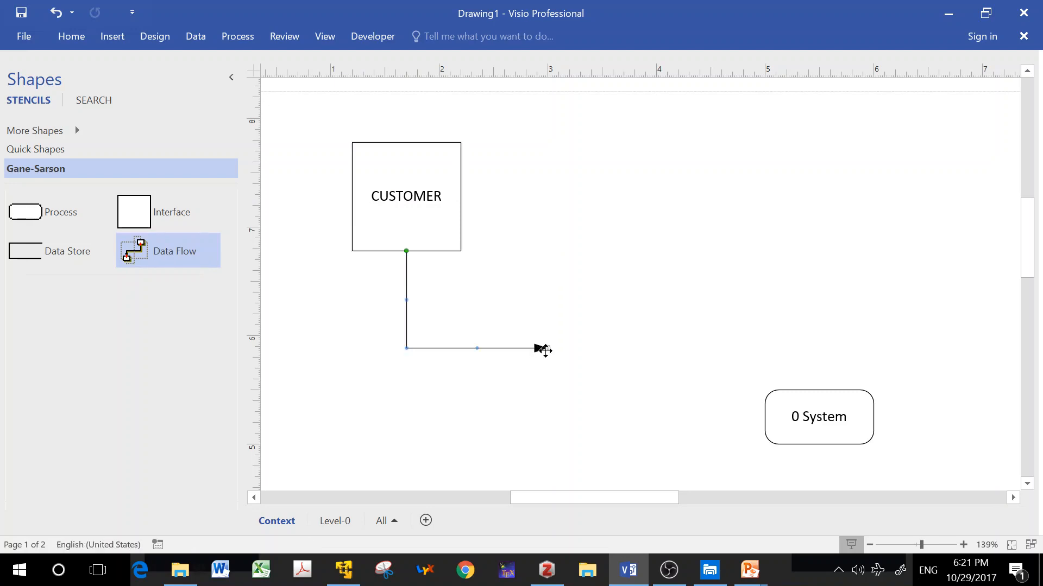
{"action": "left_click_drag", "start_coordinate": [544, 349], "coordinate": [770, 416]}
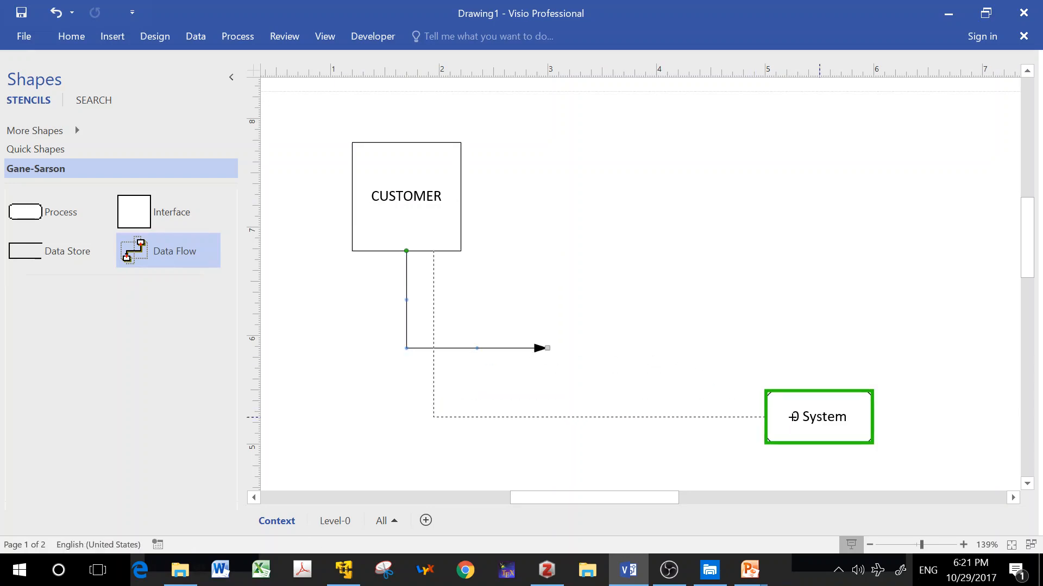
{"action": "left_click_drag", "start_coordinate": [854, 417], "coordinate": [792, 423]}
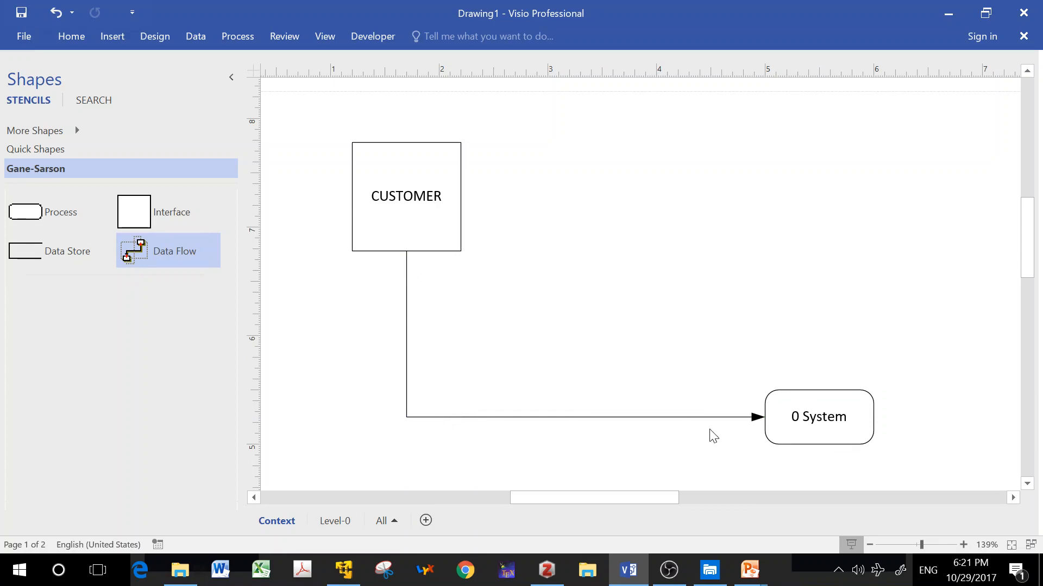
- Label the data flow from CUSTOMER to 0 System with text beginning "Document Require"
{"action": "double_click", "coordinate": [475, 418]}
{"action": "type", "text": "Document Require"}
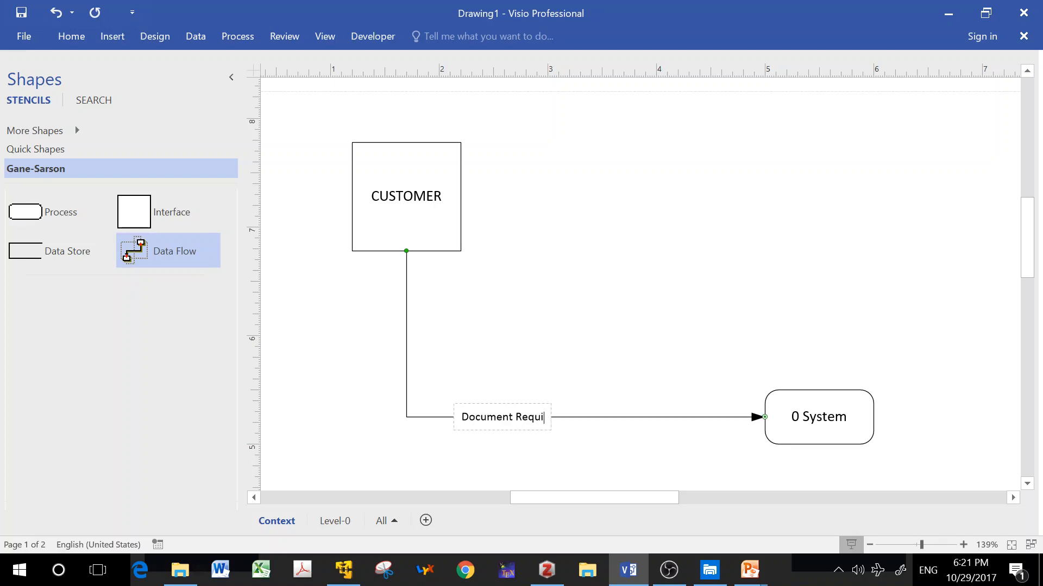